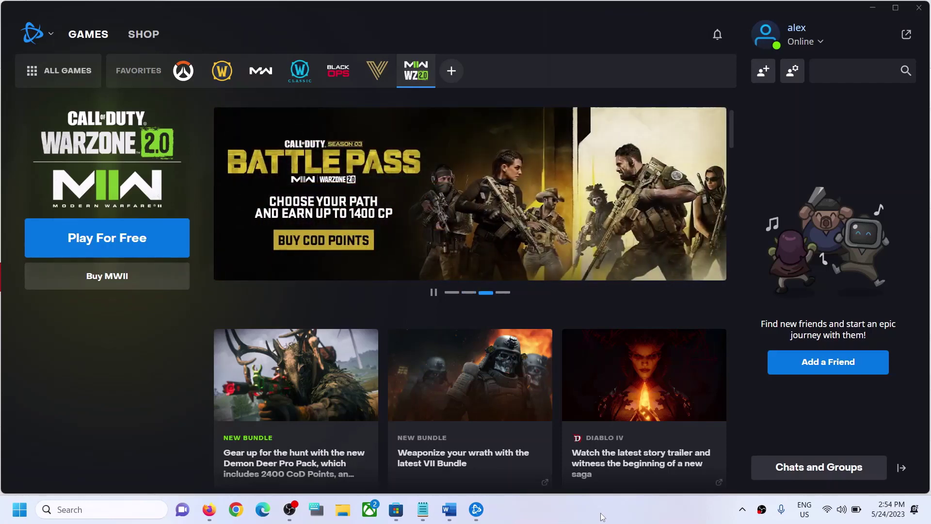
Step: Show and then dismiss the hidden notification-area apps in the taskbar
left_click(742, 511)
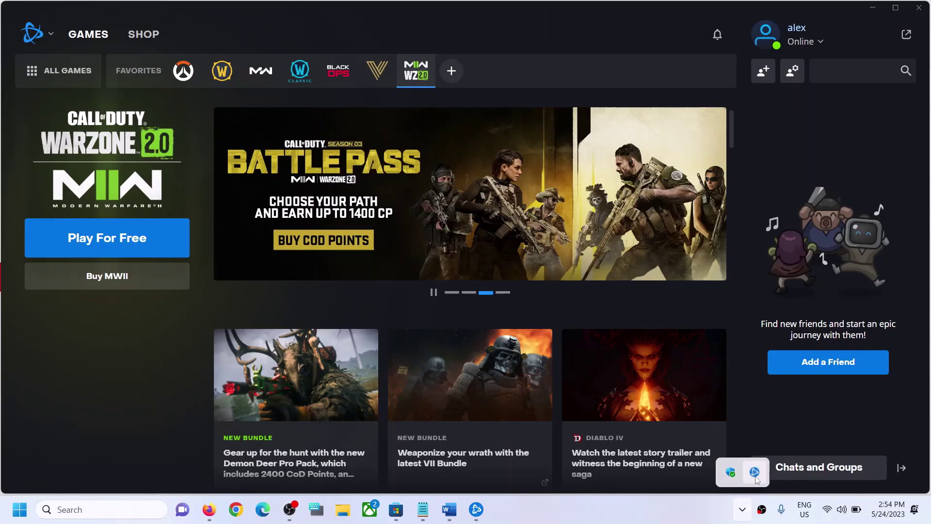
left_click(755, 472)
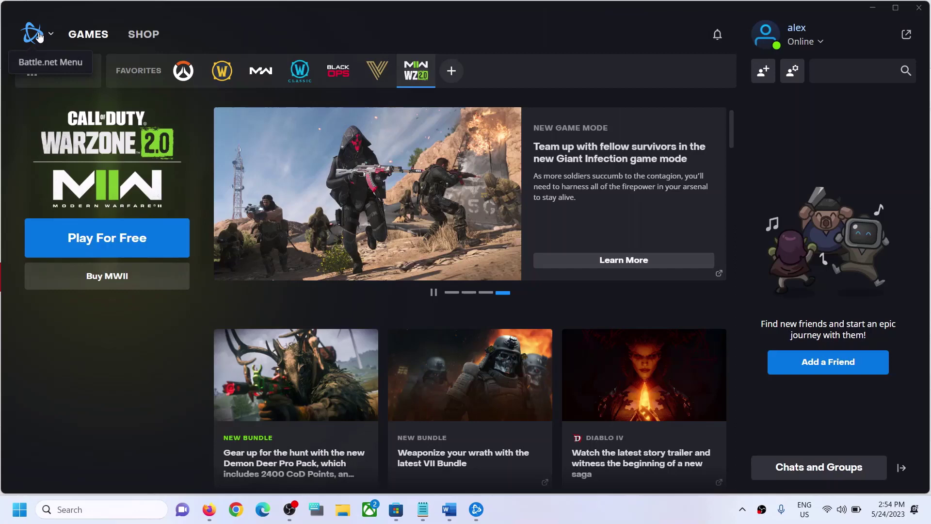
Step: Uncheck 'Launch Battle.net when I start my computer' in Battle.net App settings
left_click(51, 34)
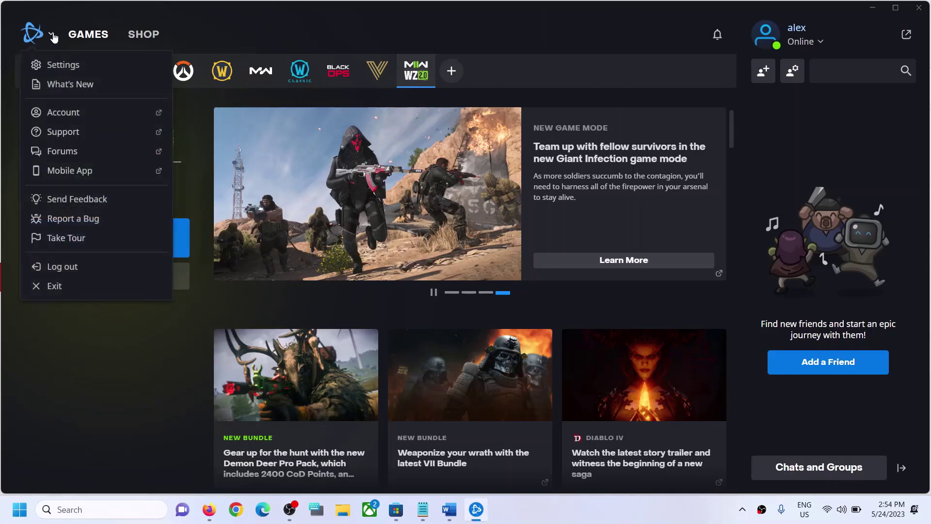
left_click(64, 66)
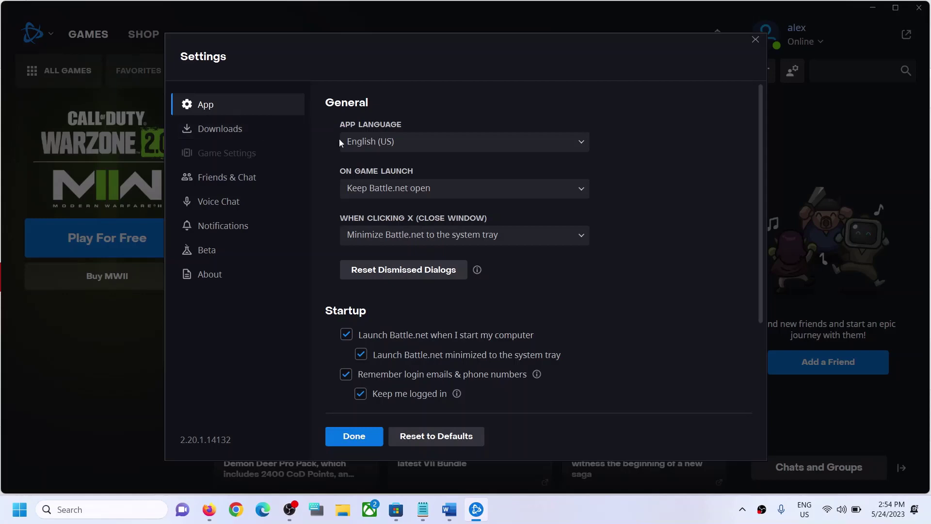
scroll(370, 313, "down", 1)
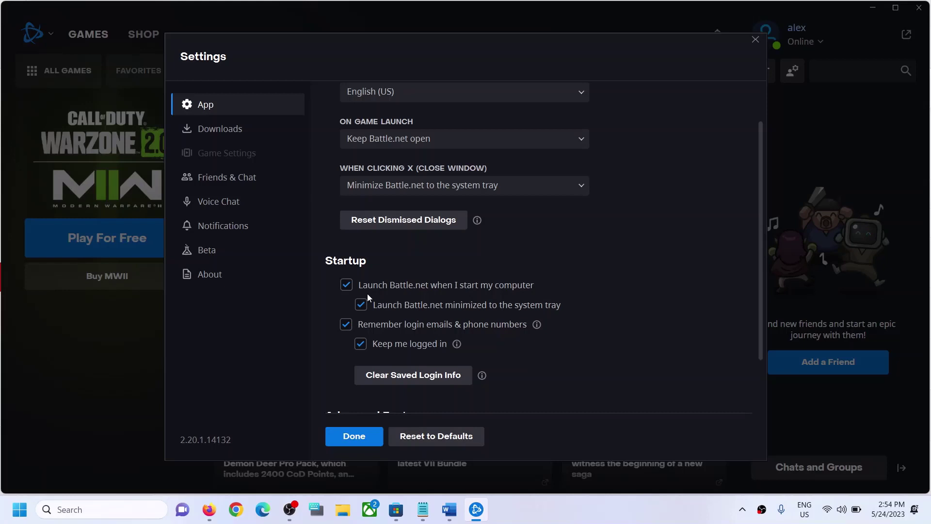
left_click(347, 287)
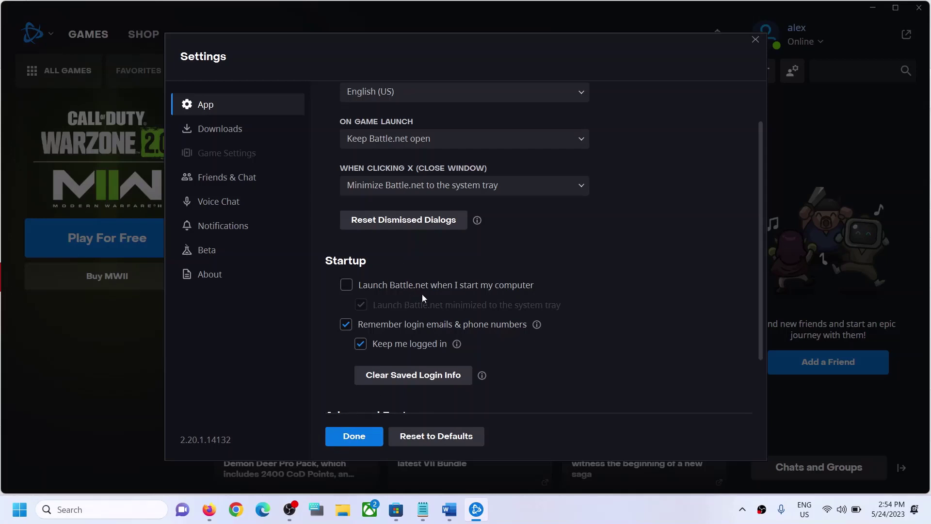
Step: Launch Task Manager from the Start button's right-click menu
right_click(20, 510)
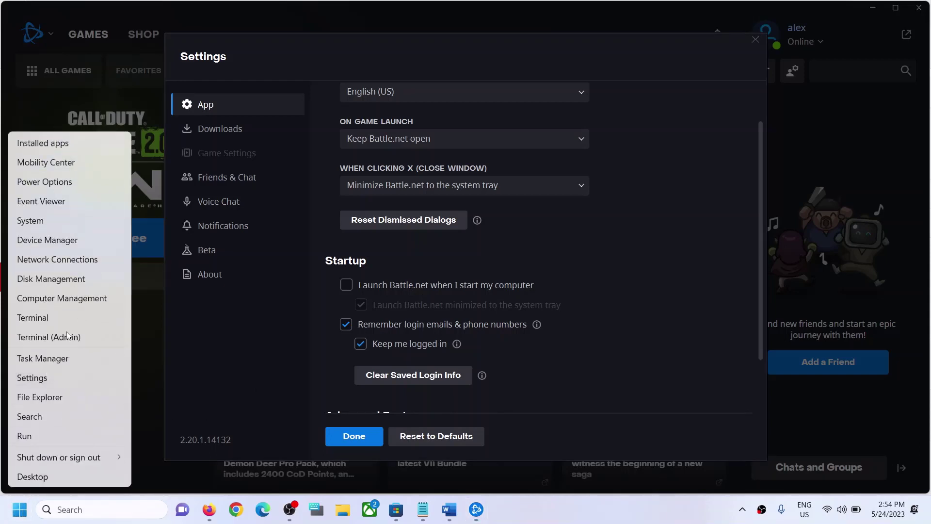
left_click(52, 359)
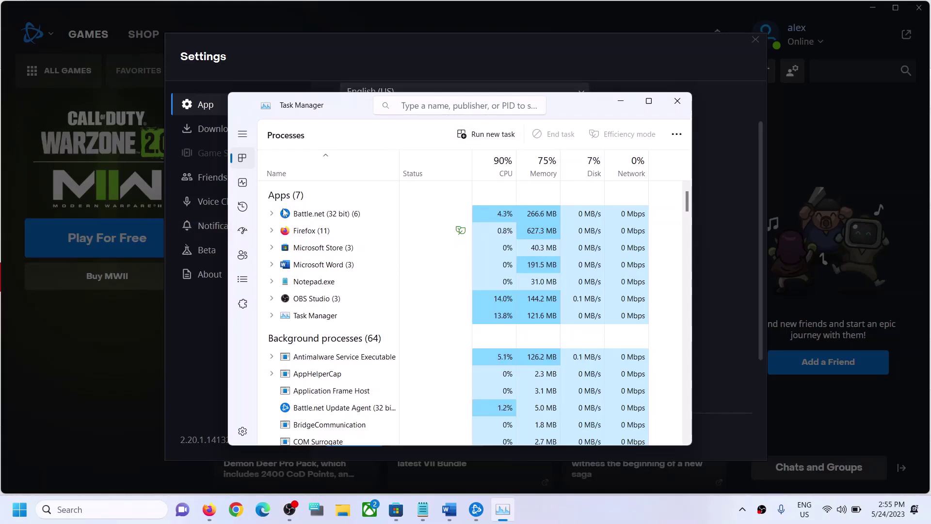
Step: Disable the Battle.net entry on Task Manager's Startup apps page, closing Battle.net settings
left_click(243, 232)
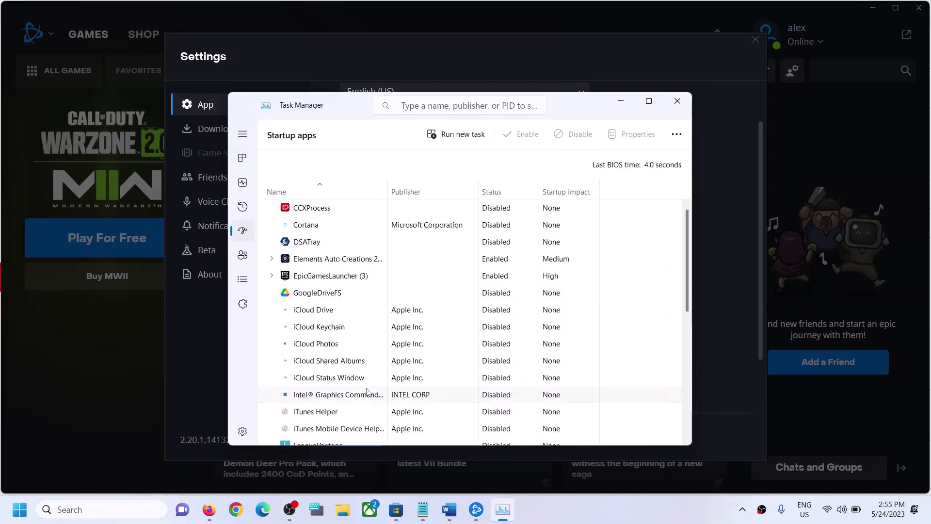
left_click(570, 485)
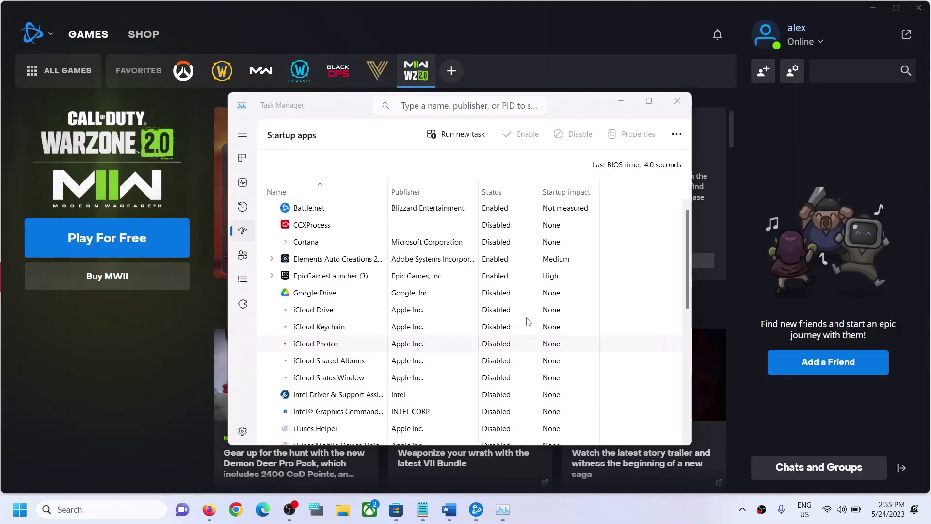
right_click(344, 212)
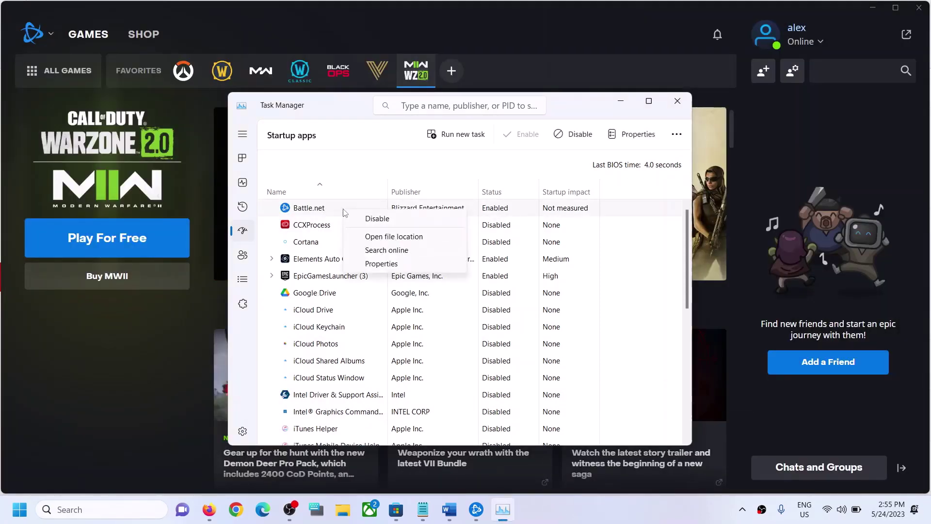
left_click(386, 219)
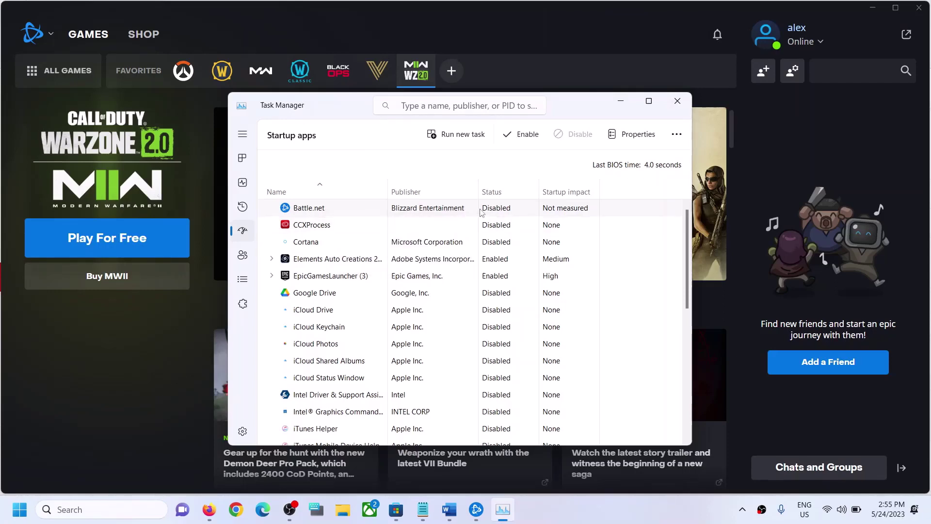
left_click(636, 510)
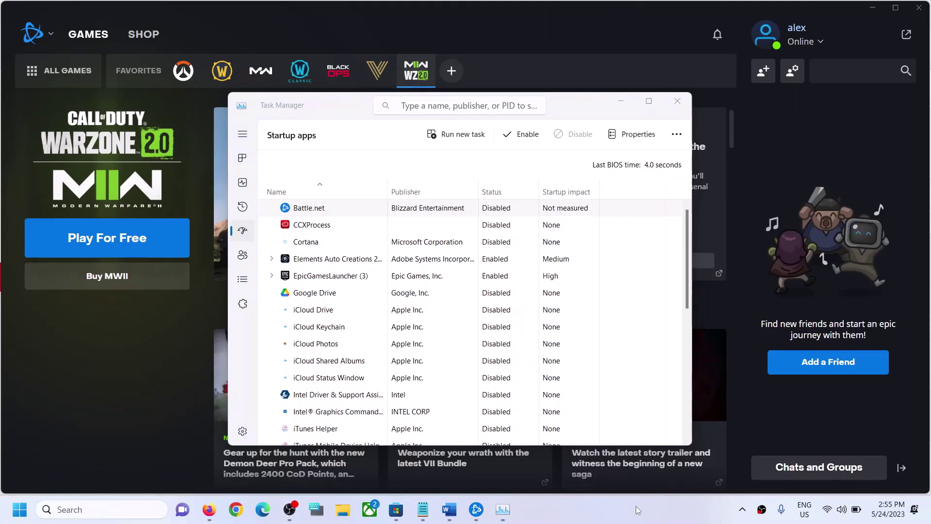